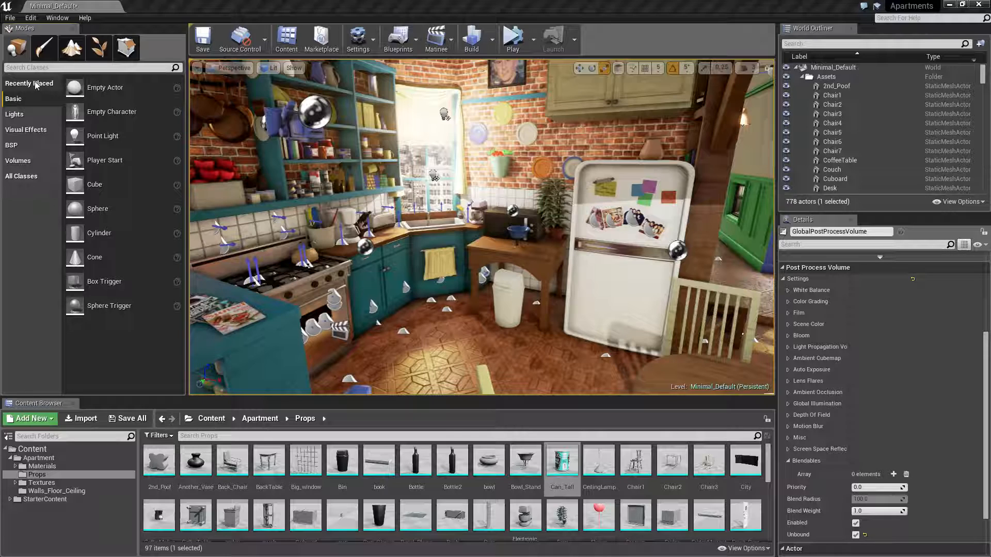
Place a Post Process Volume in the kitchen and delete it again.
{"action": "left_click", "coordinate": [64, 69]}
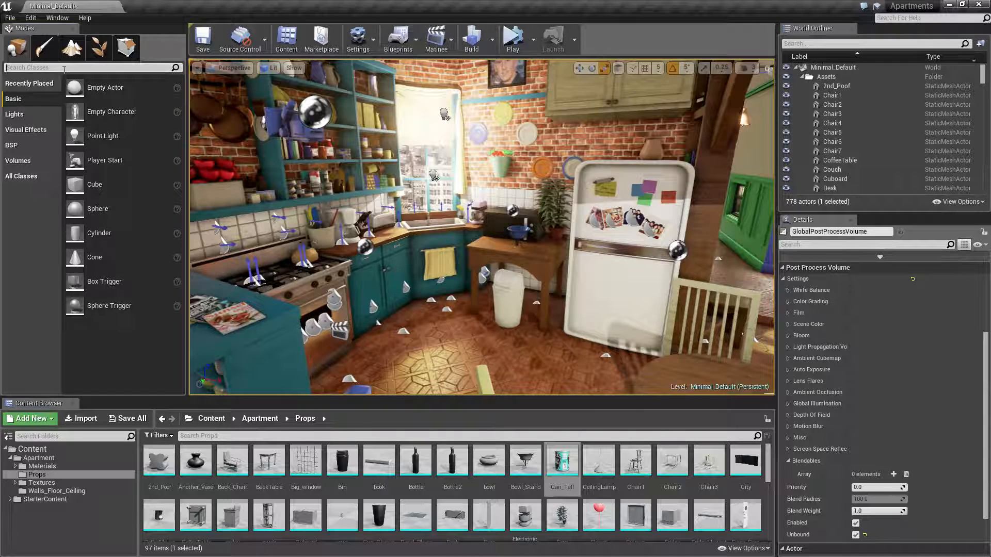
{"action": "type", "text": "post"}
{"action": "left_click_drag", "start_coordinate": [36, 91], "coordinate": [461, 268]}
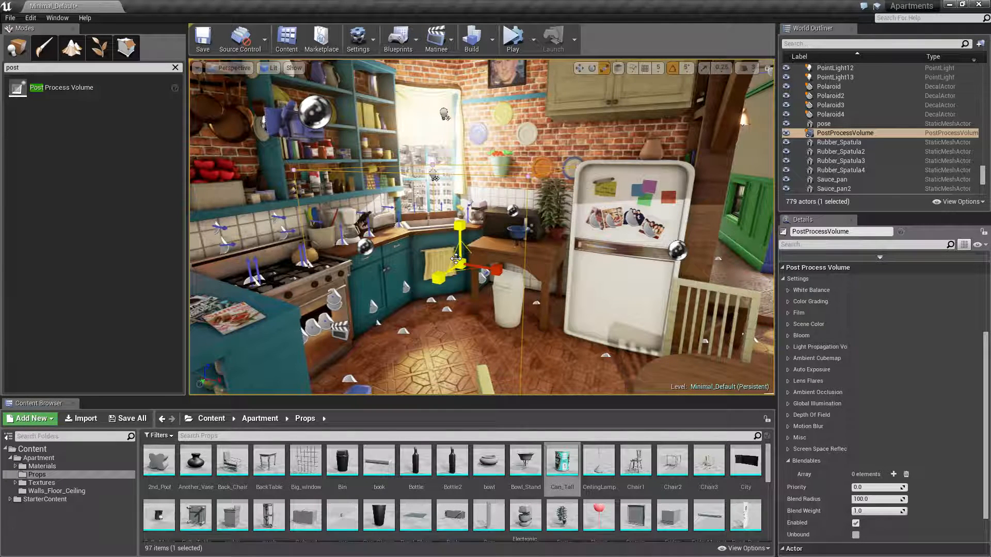
{"action": "left_click_drag", "start_coordinate": [456, 258], "coordinate": [456, 260]}
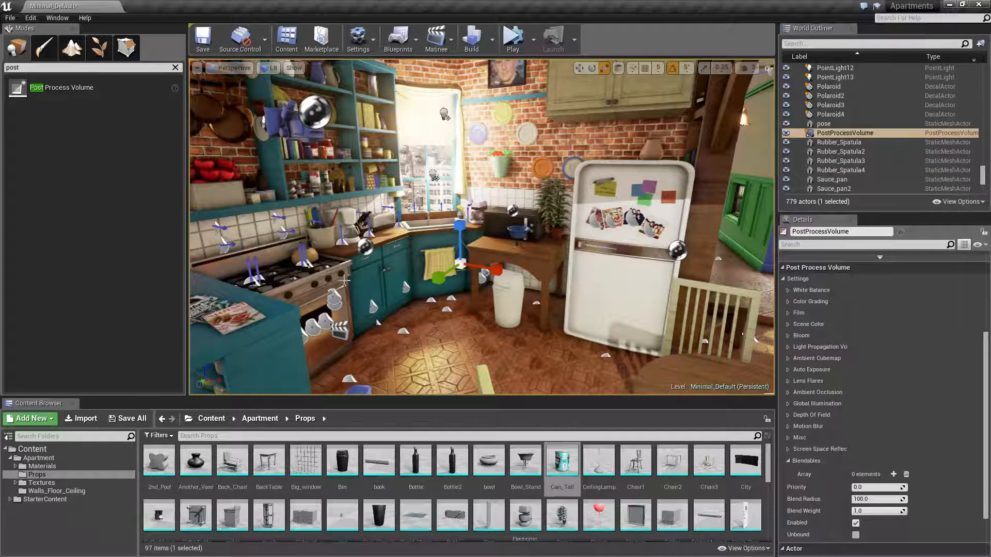
{"action": "key", "text": "Delete"}
Find the existing GlobalPostProcessVolume by searching the scene actors for "post", select it and expand its Color Grading settings.
{"action": "left_click", "coordinate": [843, 43]}
{"action": "type", "text": "post"}
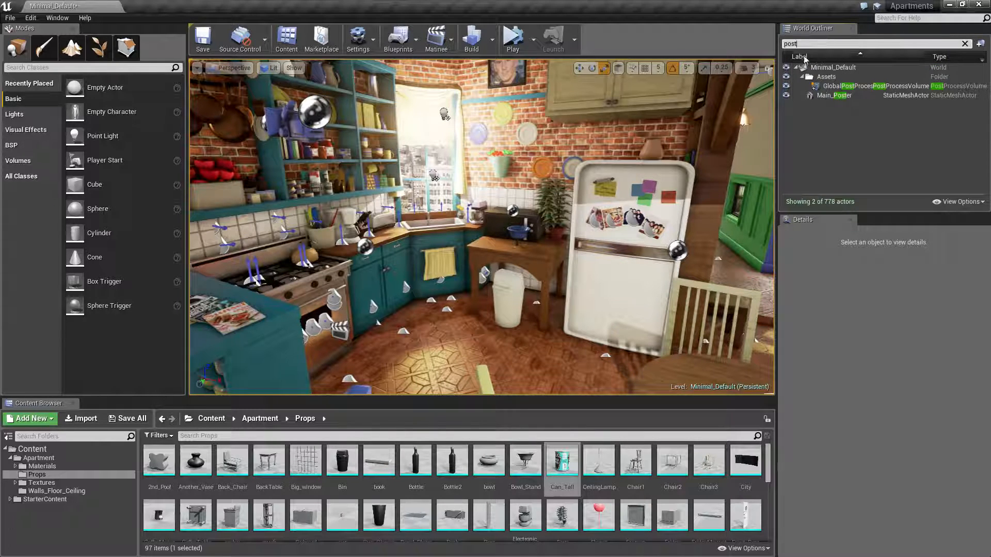
{"action": "left_click", "coordinate": [838, 88]}
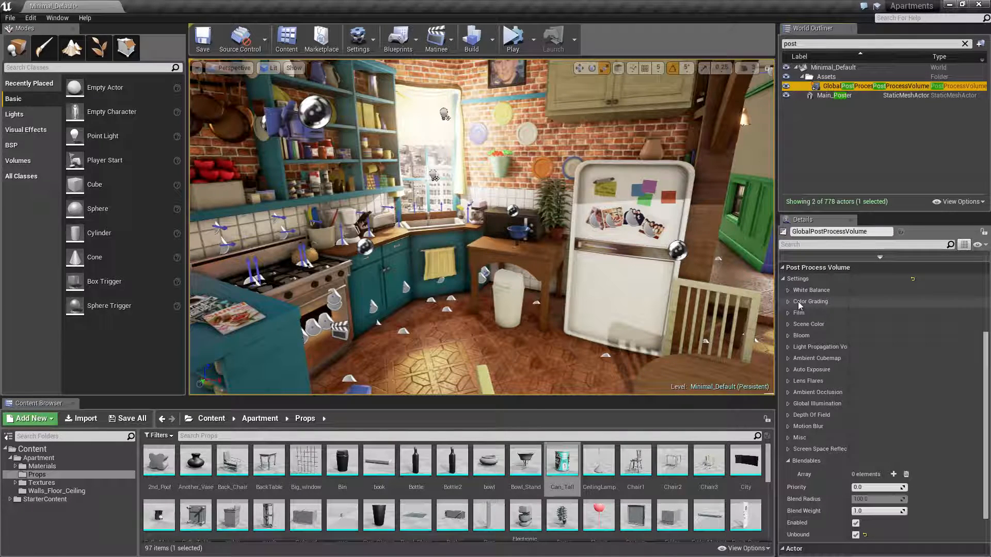
{"action": "left_click", "coordinate": [787, 302]}
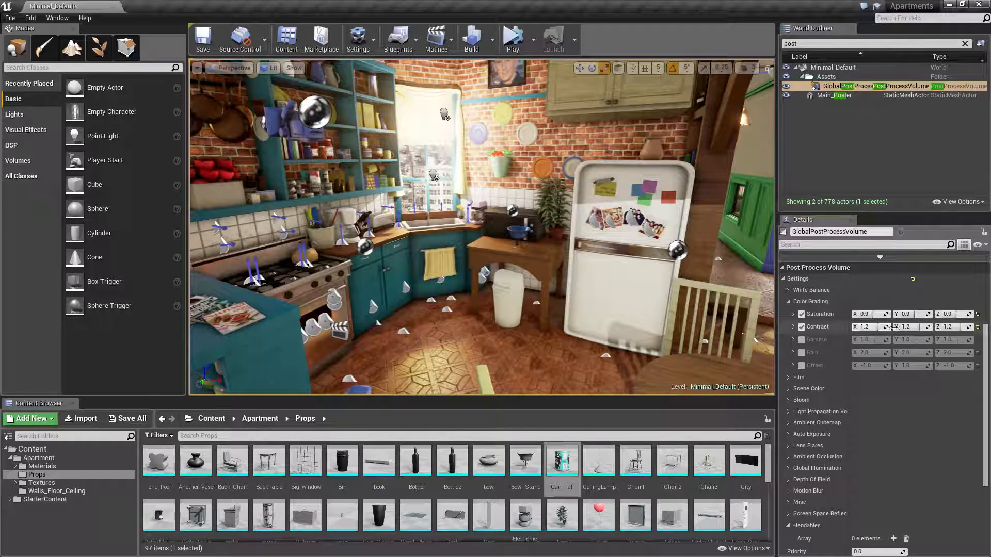
Switch the Color Grading Saturation override off and on several times to compare its effect on the kitchen.
{"action": "mouse_move", "coordinate": [597, 283]}
{"action": "right_mouse_down"}
{"action": "mouse_move", "coordinate": [656, 284]}
{"action": "mouse_move", "coordinate": [608, 277]}
{"action": "right_mouse_up"}
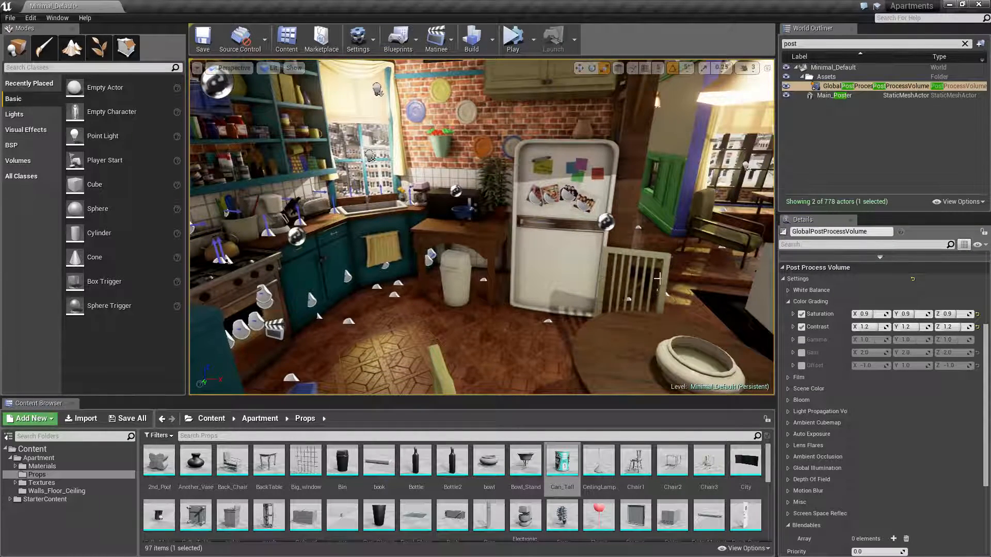
{"action": "left_click", "coordinate": [875, 315]}
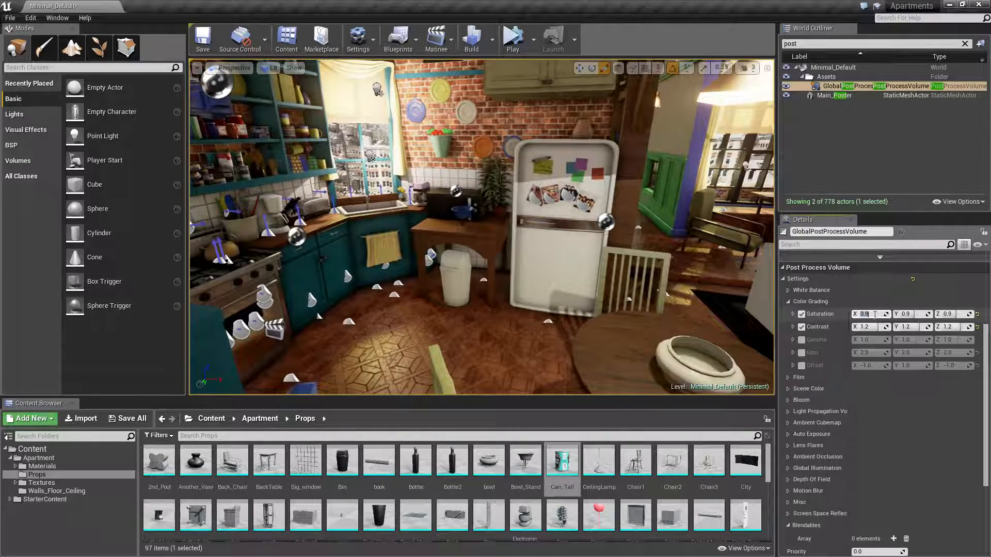
{"action": "left_click", "coordinate": [802, 314]}
{"action": "left_click", "coordinate": [802, 314]}
{"action": "left_click", "coordinate": [802, 316]}
{"action": "right_click_drag", "start_coordinate": [501, 201], "coordinate": [464, 166]}
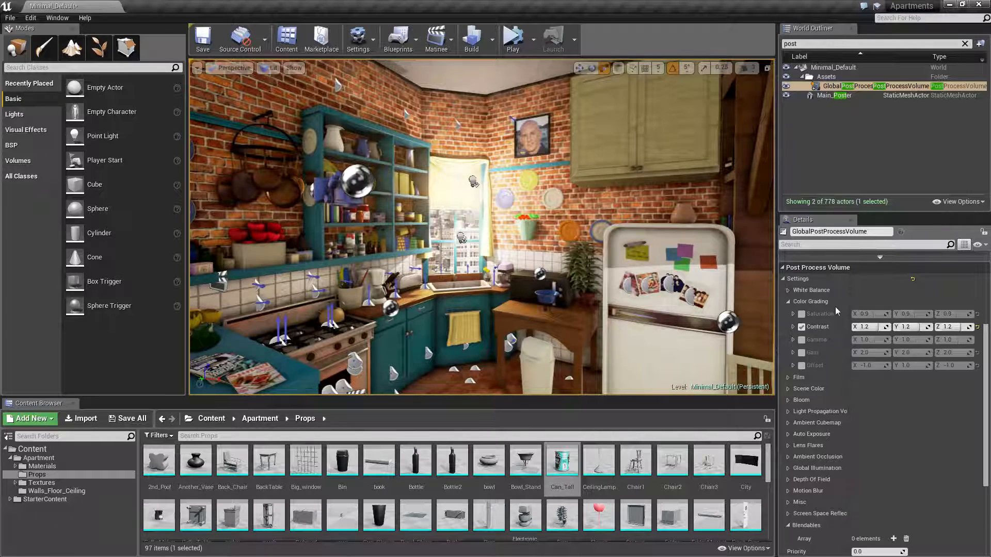
{"action": "left_click", "coordinate": [803, 315]}
{"action": "left_click", "coordinate": [803, 315]}
{"action": "left_click", "coordinate": [804, 316]}
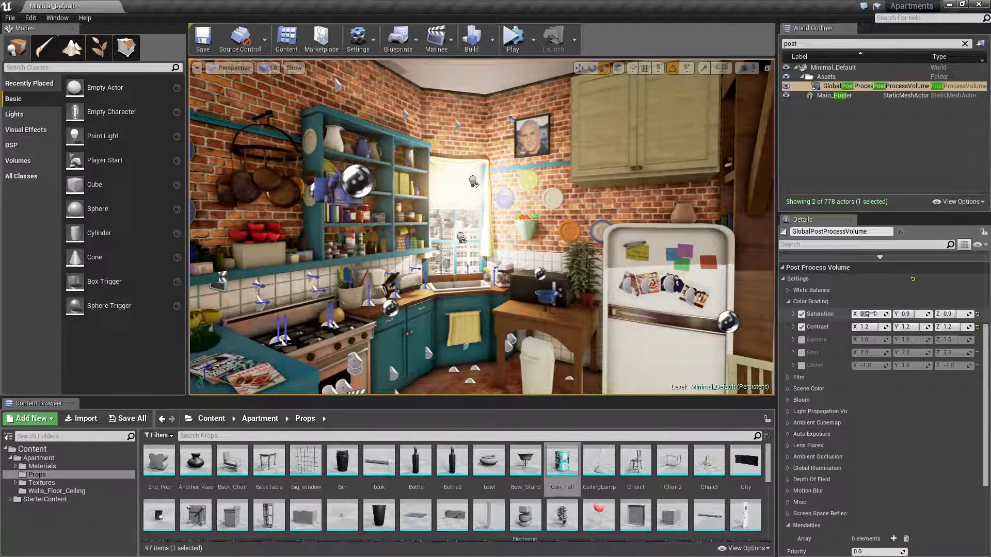
Set the Color Grading Saturation to 0 on the X, Y and Z channels.
{"action": "type", "text": "0"}
{"action": "key", "text": "Tab"}
{"action": "type", "text": "0"}
{"action": "key", "text": "Tab"}
{"action": "type", "text": "0"}
{"action": "key", "text": "Return"}
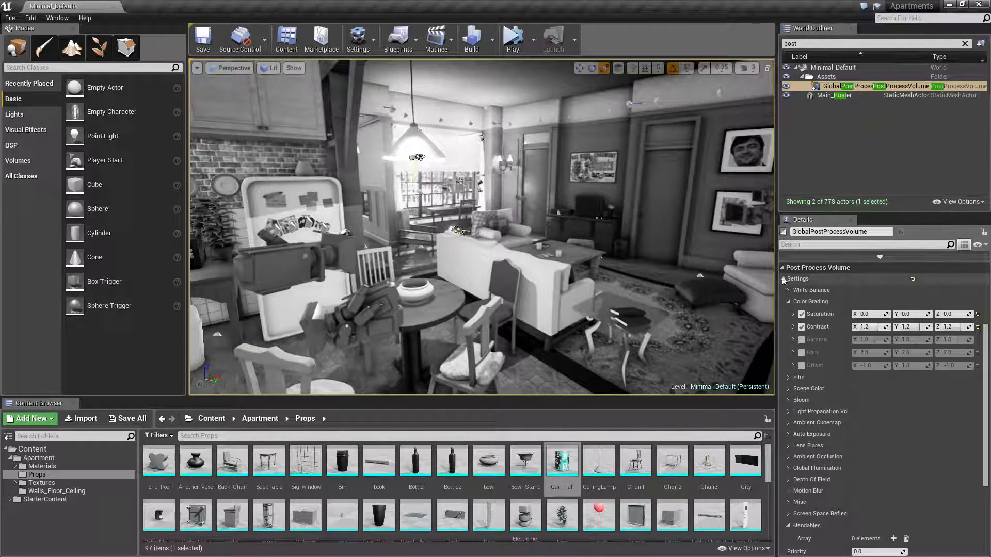
Raise the Color Grading Saturation to 2 on the X, Y and Z channels.
{"action": "left_click", "coordinate": [865, 314]}
{"action": "type", "text": "2"}
{"action": "key", "text": "Tab"}
{"action": "type", "text": "2"}
{"action": "key", "text": "Tab"}
{"action": "type", "text": "2"}
{"action": "key", "text": "Return"}
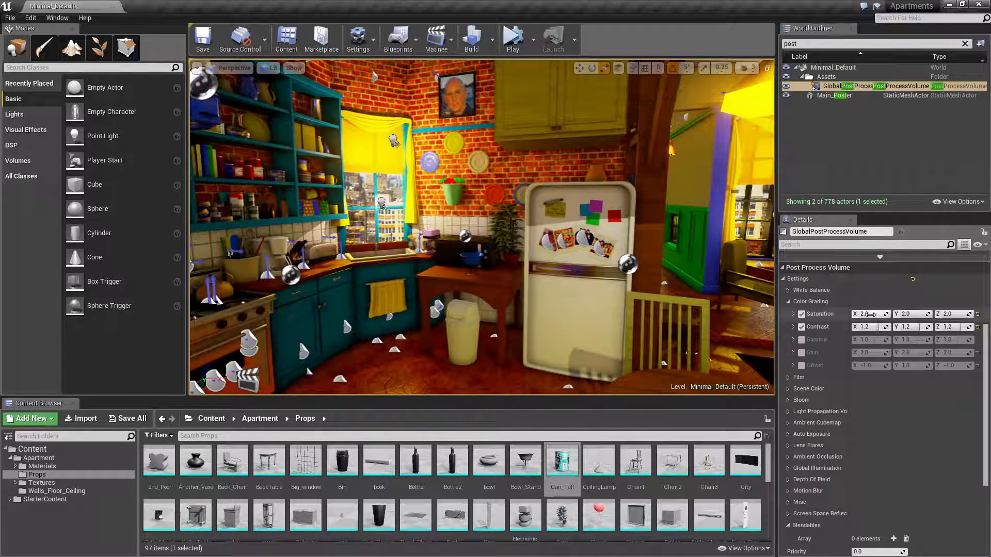
Lower the Color Grading Saturation channels one at a time, taking X to 0.0, followed by Z and Y.
{"action": "left_click_drag", "start_coordinate": [870, 315], "coordinate": [836, 315]}
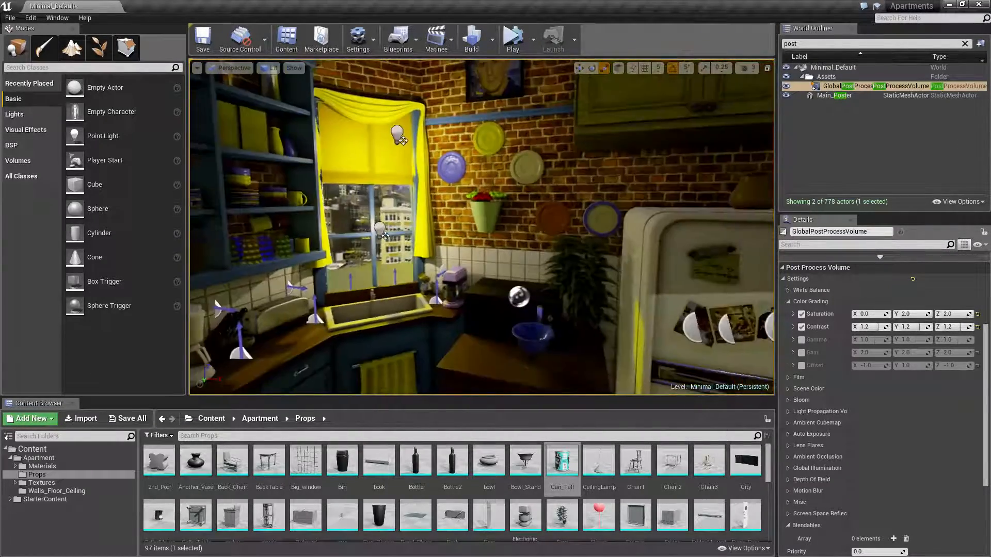
{"action": "left_click_drag", "start_coordinate": [954, 314], "coordinate": [916, 314]}
{"action": "right_click_drag", "start_coordinate": [878, 255], "coordinate": [879, 258]}
{"action": "right_click_drag", "start_coordinate": [609, 243], "coordinate": [770, 245]}
{"action": "left_click_drag", "start_coordinate": [909, 314], "coordinate": [872, 314]}
Set the Color Grading Saturation to 0.9 on all three channels.
{"action": "left_click", "coordinate": [875, 313]}
{"action": "type", "text": ".9"}
{"action": "key", "text": "Tab"}
{"action": "type", "text": ".9"}
{"action": "key", "text": "Tab"}
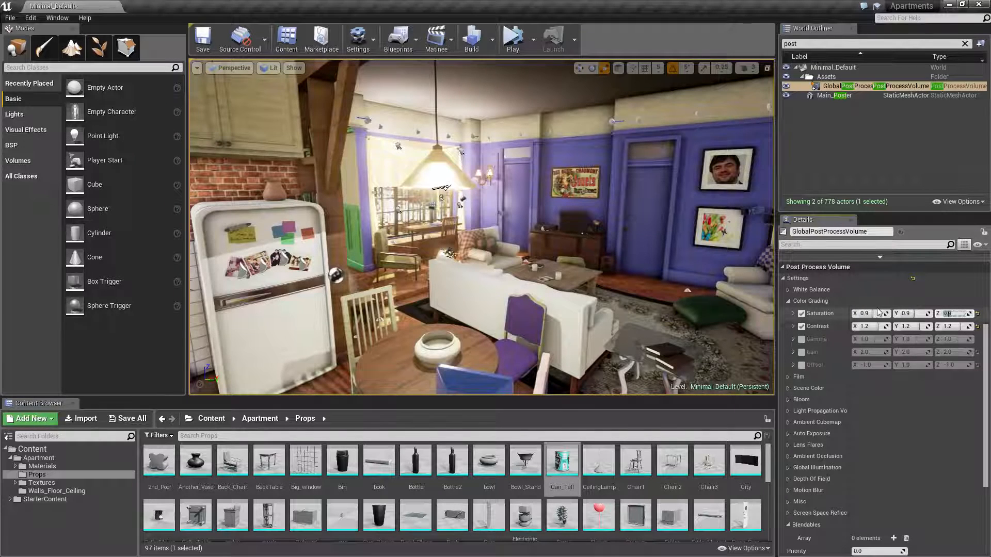
Reduce the Color Grading Saturation to 0.5 on the X, Y and Z channels.
{"action": "left_click", "coordinate": [872, 313]}
{"action": "type", "text": ".5"}
{"action": "key", "text": "Tab"}
{"action": "type", "text": ".5"}
{"action": "key", "text": "Tab"}
{"action": "type", "text": ".5"}
{"action": "key", "text": "Return"}
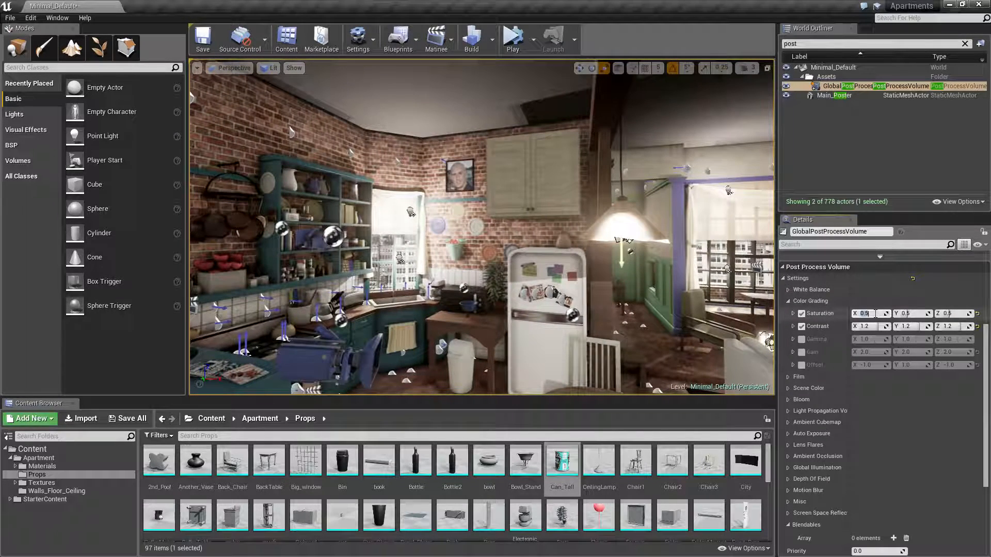
Restore the Color Grading Saturation to 0.9 on the X, Y and Z channels.
{"action": "type", "text": ".9"}
{"action": "key", "text": "Tab"}
{"action": "type", "text": ".9"}
{"action": "key", "text": "Tab"}
{"action": "type", "text": ".9"}
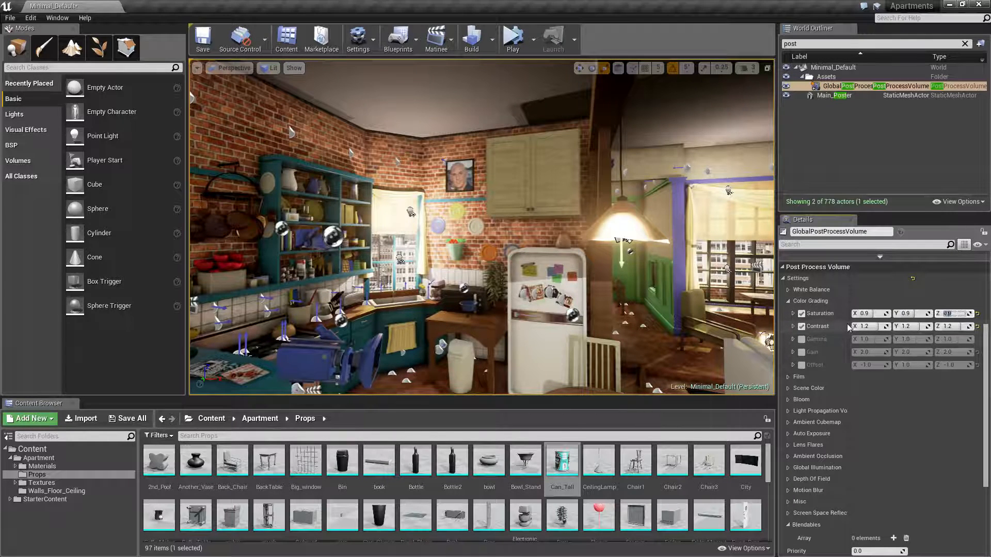
Set the Color Grading Contrast to 0 on the X, Y and Z channels.
{"action": "left_click", "coordinate": [870, 326]}
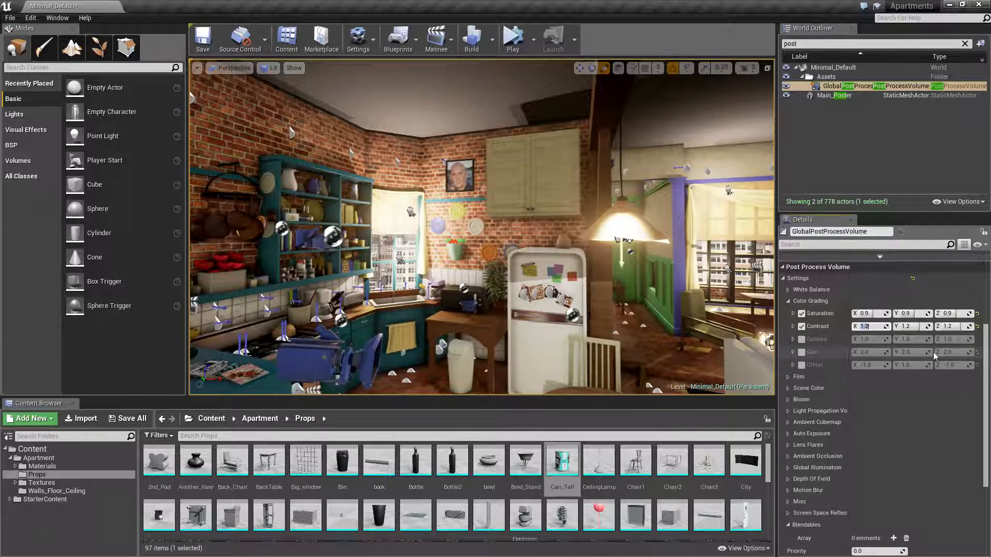
{"action": "type", "text": "0"}
{"action": "key", "text": "Tab"}
{"action": "type", "text": "0"}
{"action": "key", "text": "Tab"}
{"action": "type", "text": "0"}
{"action": "key", "text": "Return"}
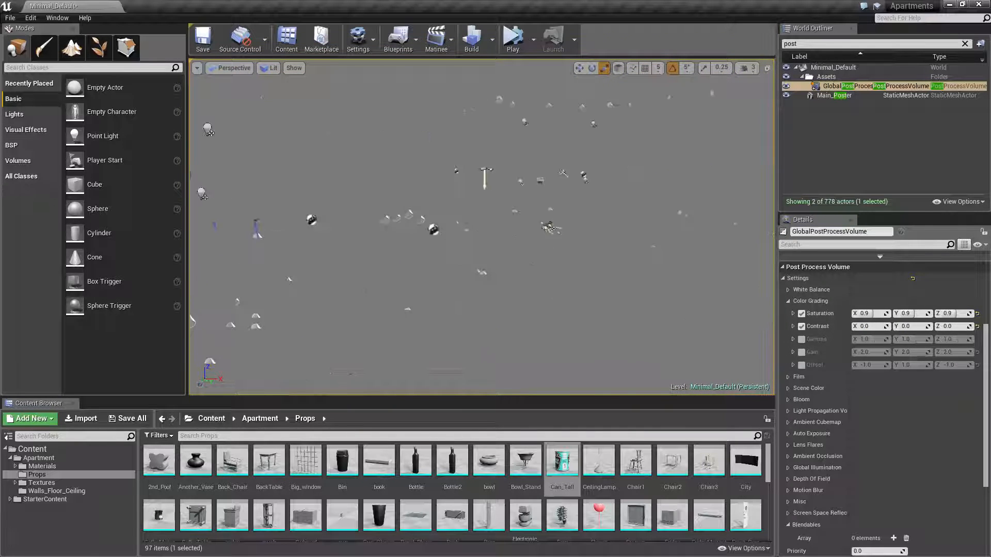
Raise the Color Grading Contrast to 2 on all channels and inspect the kitchen with it.
{"action": "left_click", "coordinate": [873, 326]}
{"action": "type", "text": "2"}
{"action": "key", "text": "Tab"}
{"action": "type", "text": "2"}
{"action": "key", "text": "Tab"}
{"action": "type", "text": "2"}
{"action": "key", "text": "Return"}
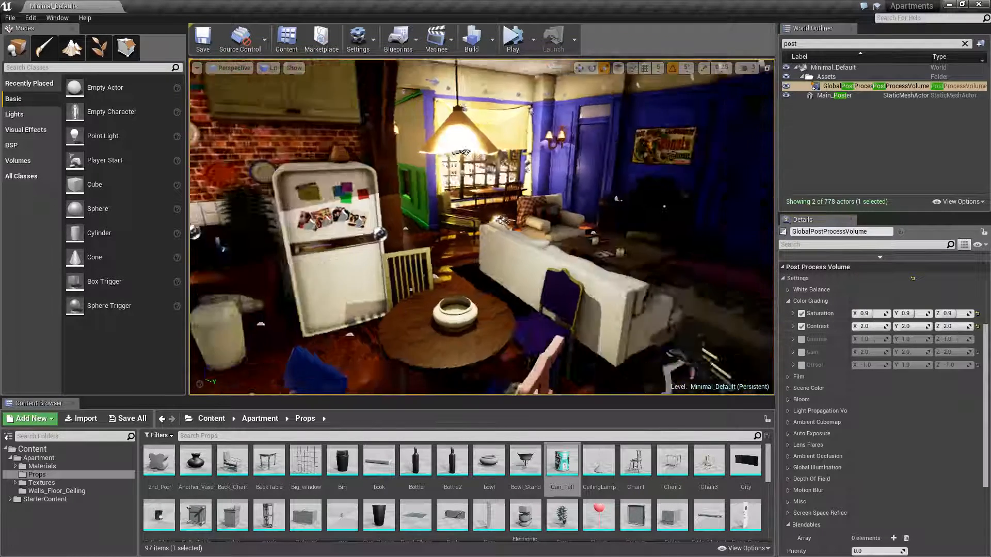
{"action": "mouse_move", "coordinate": [472, 284]}
{"action": "right_mouse_down"}
{"action": "mouse_move", "coordinate": [503, 296]}
{"action": "mouse_move", "coordinate": [472, 284]}
{"action": "right_mouse_up"}
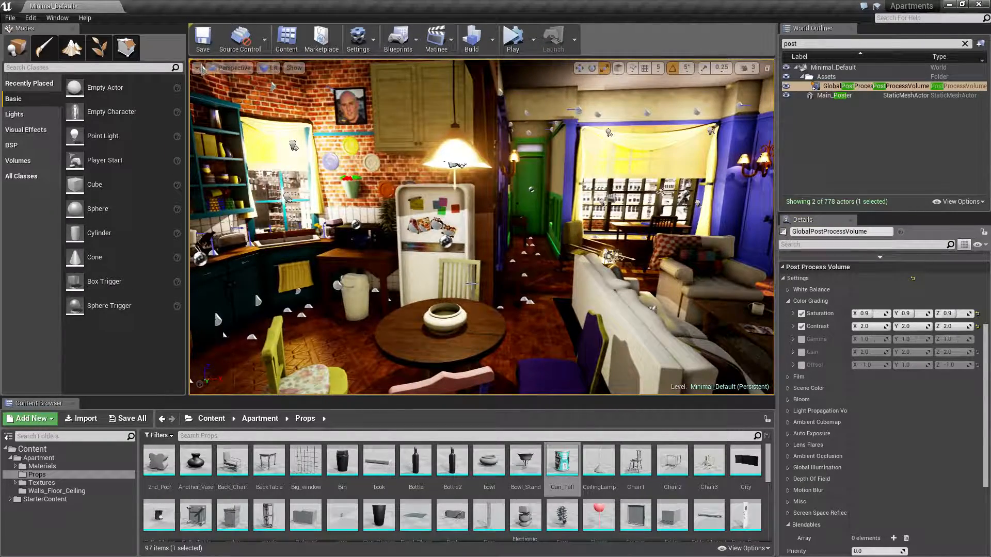
{"action": "key", "text": "w"}
{"action": "right_click_drag", "start_coordinate": [472, 283], "coordinate": [400, 291]}
Set the Color Grading Contrast to 1.2 on the X, Y and Z channels.
{"action": "left_click", "coordinate": [874, 325]}
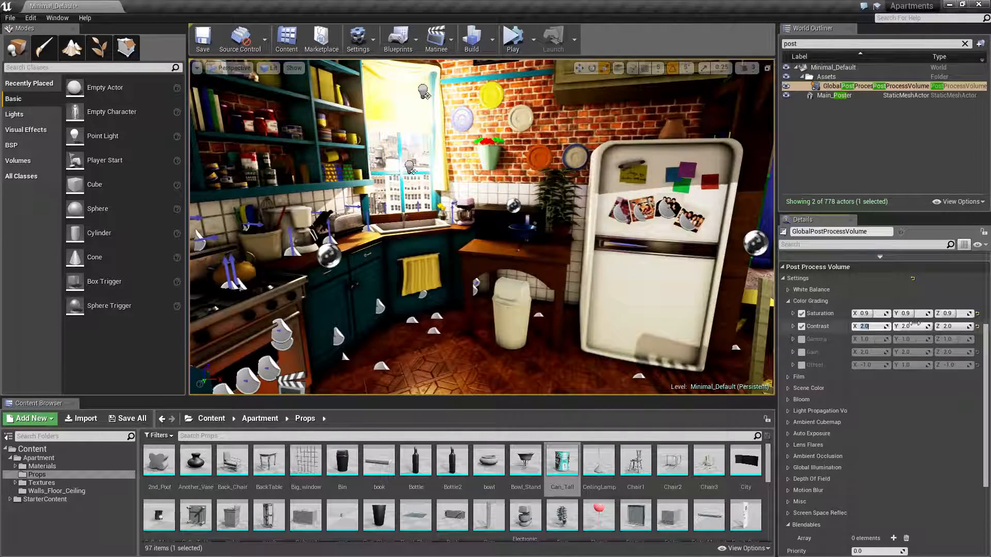
{"action": "type", "text": "1.2"}
{"action": "key", "text": "Tab"}
{"action": "type", "text": "1.2"}
{"action": "key", "text": "Tab"}
{"action": "type", "text": "1.2"}
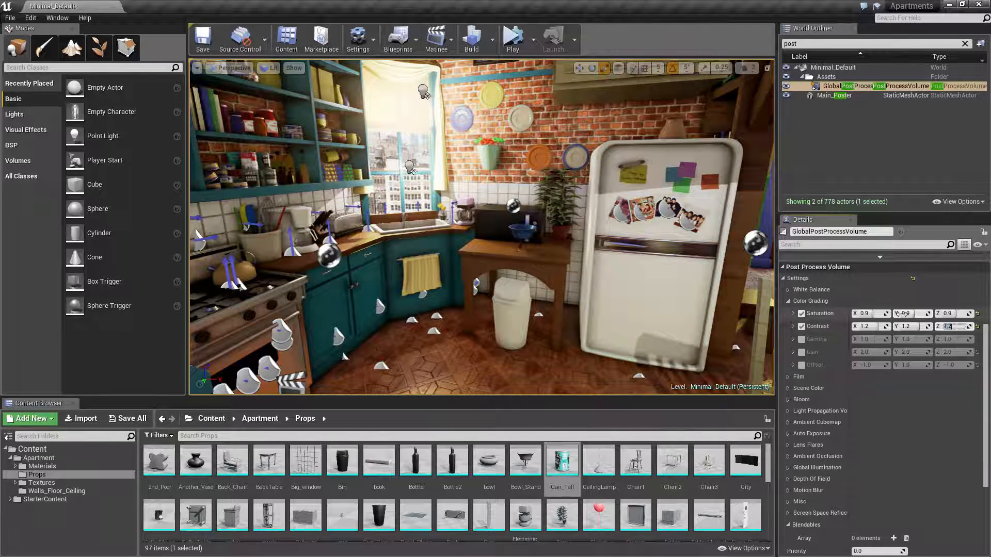
Raise only the X and Z channels of the Color Grading Contrast to 2.0.
{"action": "left_click_drag", "start_coordinate": [868, 326], "coordinate": [891, 326]}
{"action": "left_click_drag", "start_coordinate": [952, 327], "coordinate": [975, 327]}
{"action": "mouse_move", "coordinate": [516, 236]}
{"action": "right_mouse_down"}
{"action": "mouse_move", "coordinate": [635, 236]}
{"action": "mouse_move", "coordinate": [692, 222]}
{"action": "mouse_move", "coordinate": [517, 236]}
{"action": "right_mouse_up"}
Set the X and Z channels of the Color Grading Contrast to 0.5.
{"action": "left_click", "coordinate": [868, 326]}
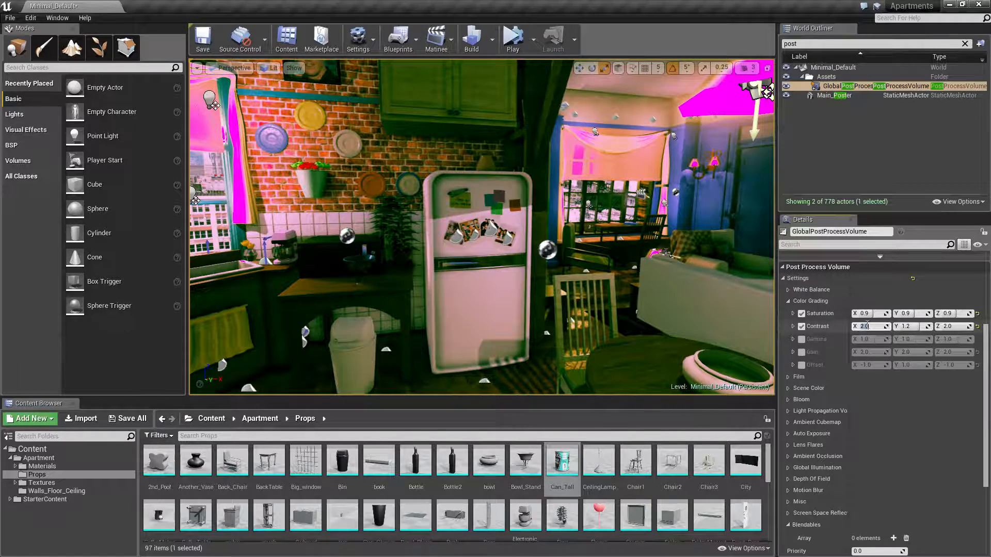
{"action": "key", "text": "Tab"}
{"action": "key", "text": "Tab"}
{"action": "type", "text": "1/2"}
{"action": "key", "text": "Return"}
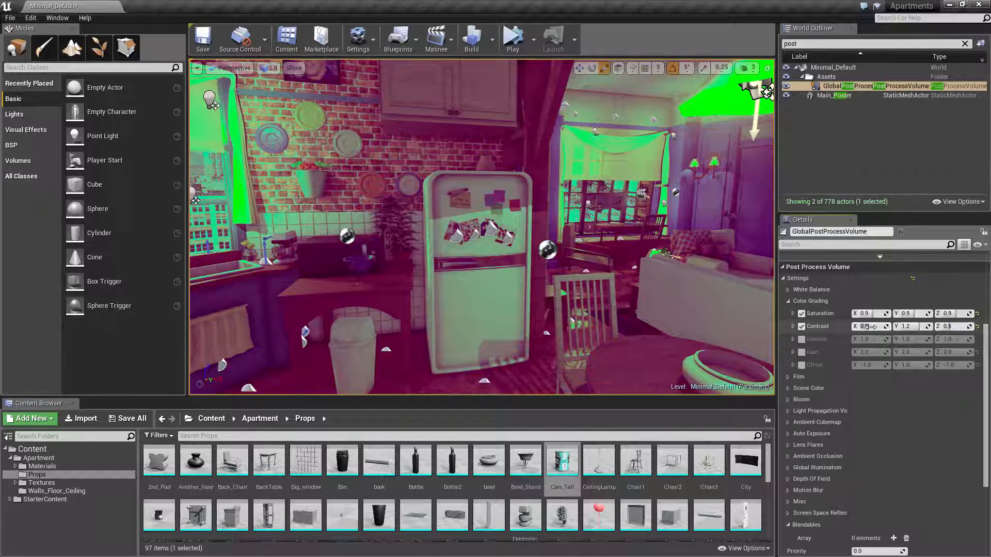
Restore the X and Z channels of the Color Grading Contrast to 1.2.
{"action": "left_click", "coordinate": [872, 327]}
{"action": "type", "text": "1.2"}
{"action": "key", "text": "Tab"}
{"action": "key", "text": "Tab"}
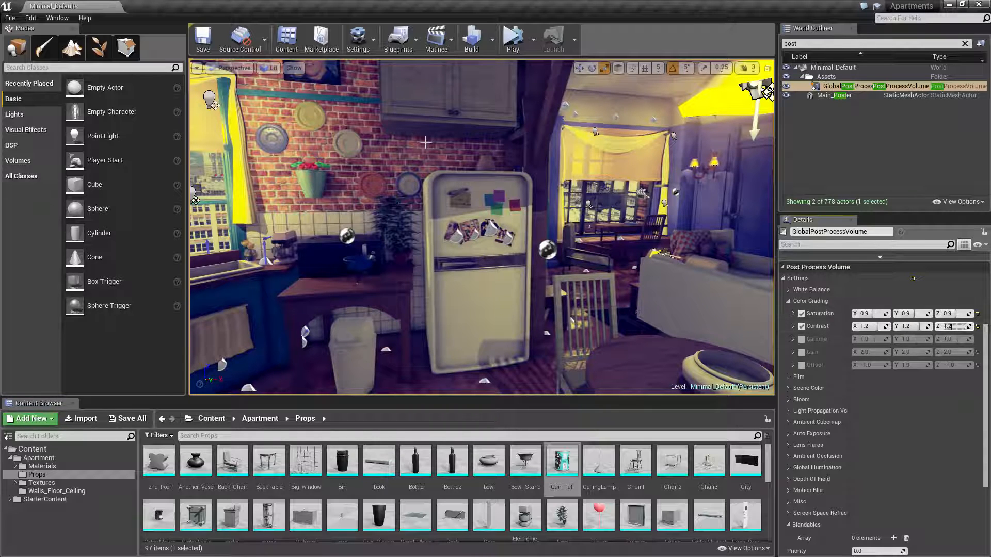
{"action": "key", "text": "Return"}
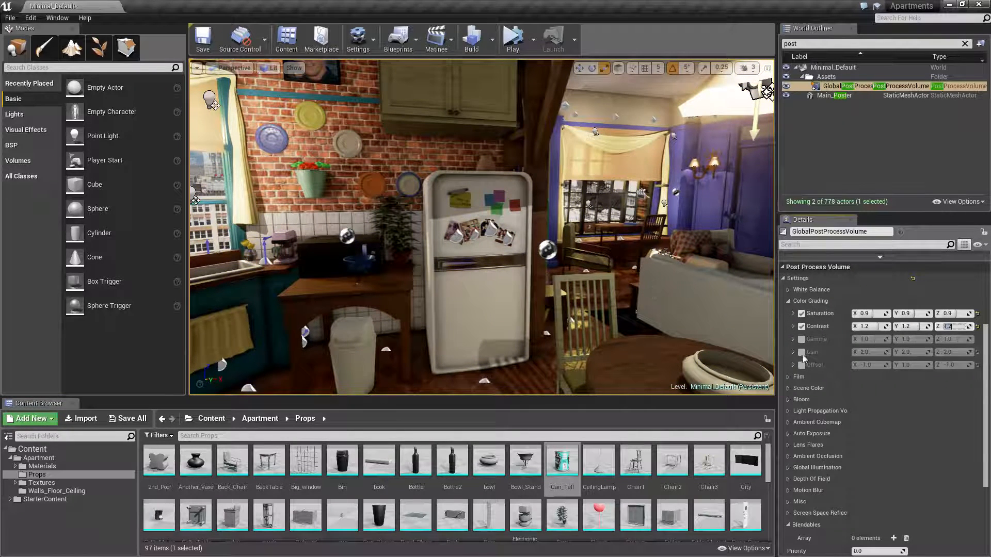
Replace the Color Grading view with the Film settings, enable the Film Saturation override and raise it to 2.0.
{"action": "left_click", "coordinate": [789, 301]}
{"action": "left_click", "coordinate": [788, 312]}
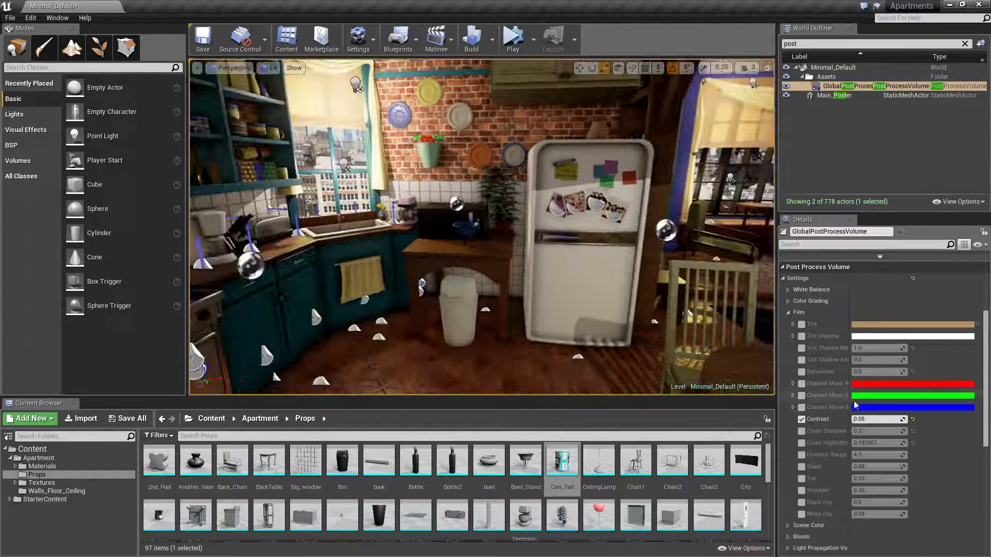
{"action": "left_click", "coordinate": [802, 372]}
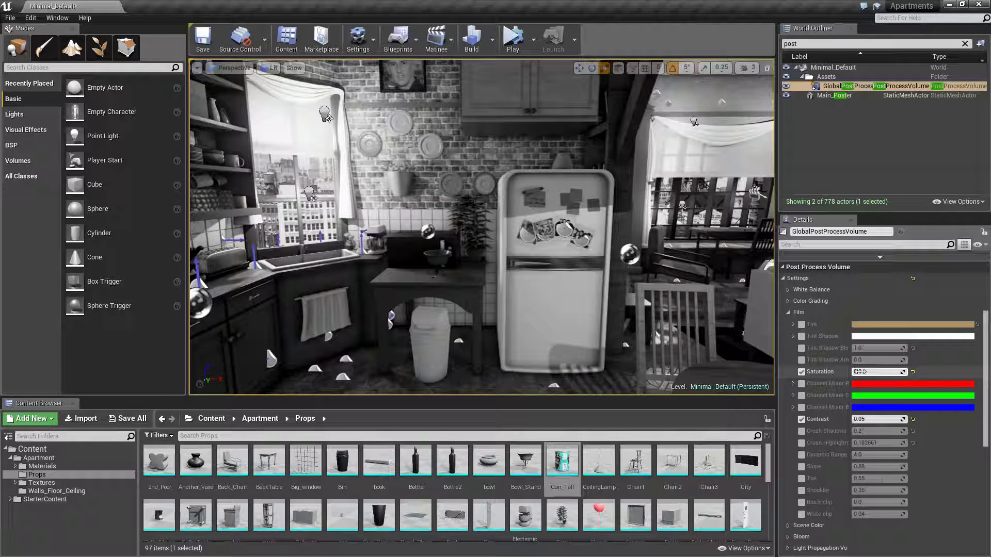
{"action": "left_click_drag", "start_coordinate": [860, 372], "coordinate": [907, 372]}
{"action": "mouse_move", "coordinate": [646, 310]}
{"action": "right_mouse_down"}
{"action": "mouse_move", "coordinate": [836, 312]}
{"action": "mouse_move", "coordinate": [638, 306]}
{"action": "right_mouse_up"}
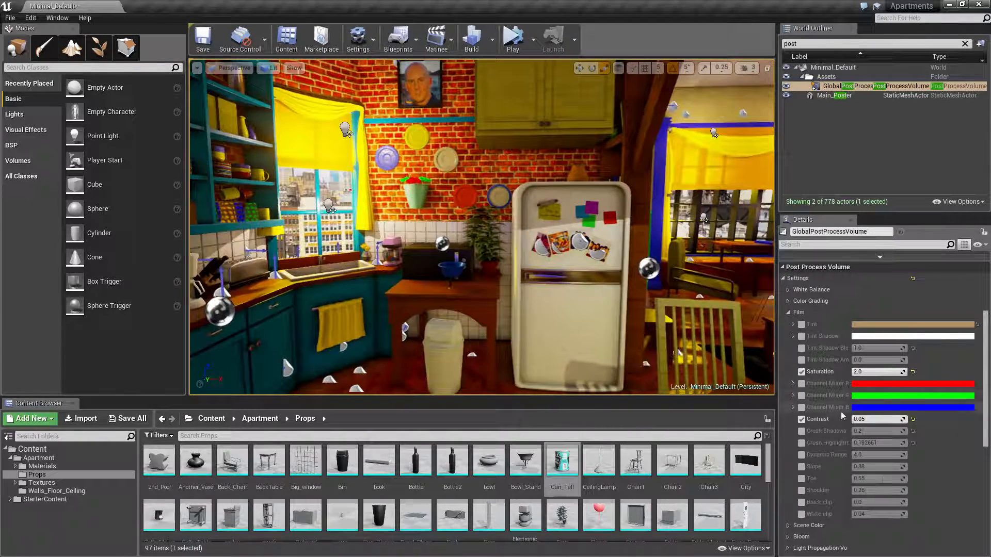
Vary the Film Saturation down and up, ending at about 1.05, while viewing the apartment.
{"action": "mouse_move", "coordinate": [879, 371]}
{"action": "left_mouse_down"}
{"action": "mouse_move", "coordinate": [853, 371]}
{"action": "mouse_move", "coordinate": [879, 372]}
{"action": "mouse_move", "coordinate": [870, 372]}
{"action": "left_mouse_up"}
{"action": "right_click_drag", "start_coordinate": [733, 331], "coordinate": [807, 333]}
{"action": "mouse_move", "coordinate": [869, 372]}
{"action": "left_mouse_down"}
{"action": "mouse_move", "coordinate": [896, 372]}
{"action": "mouse_move", "coordinate": [881, 372]}
{"action": "left_mouse_up"}
{"action": "right_click_drag", "start_coordinate": [666, 328], "coordinate": [675, 310]}
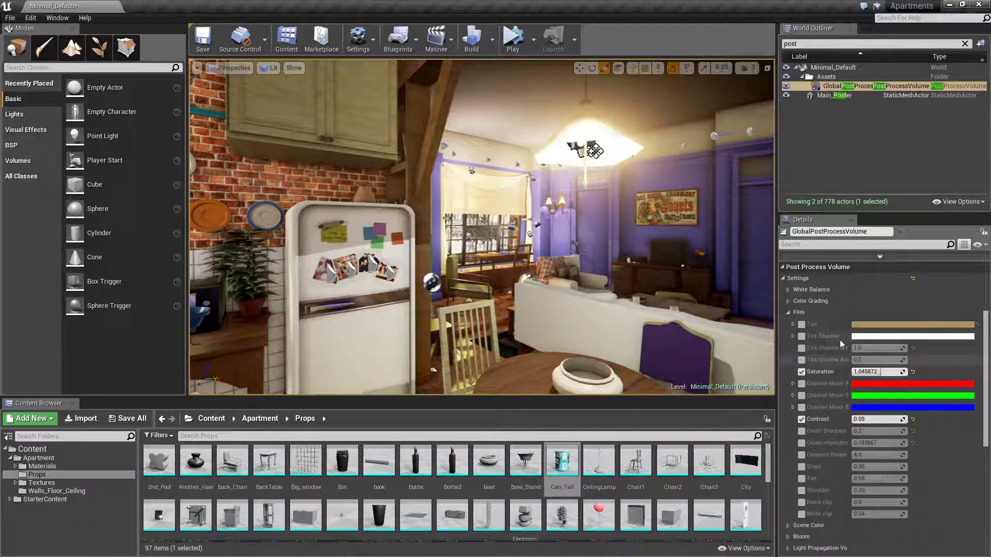
Check the Color Grading values, set the Film Saturation to about 0.73 and disable its override.
{"action": "left_click", "coordinate": [877, 302]}
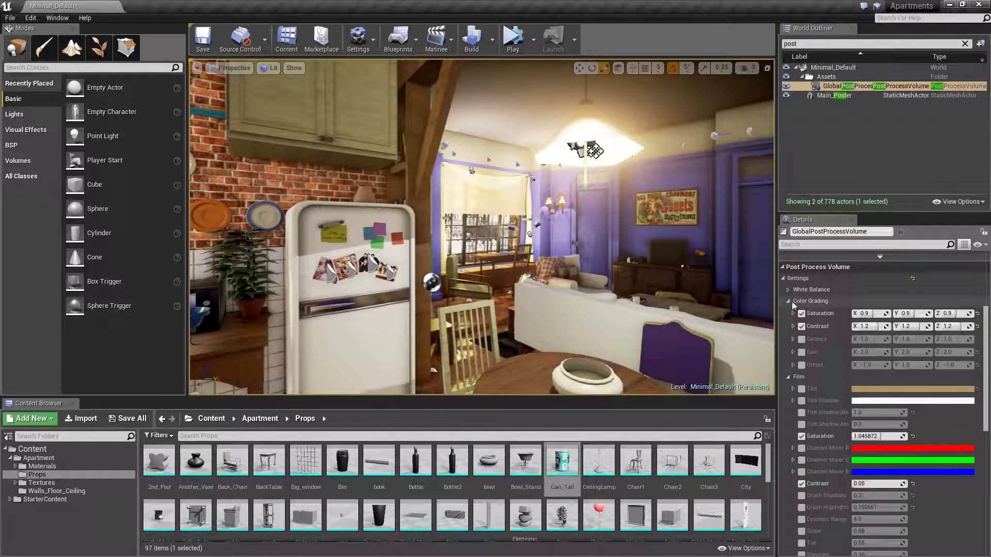
{"action": "left_click", "coordinate": [794, 301]}
{"action": "left_click_drag", "start_coordinate": [869, 371], "coordinate": [872, 371]}
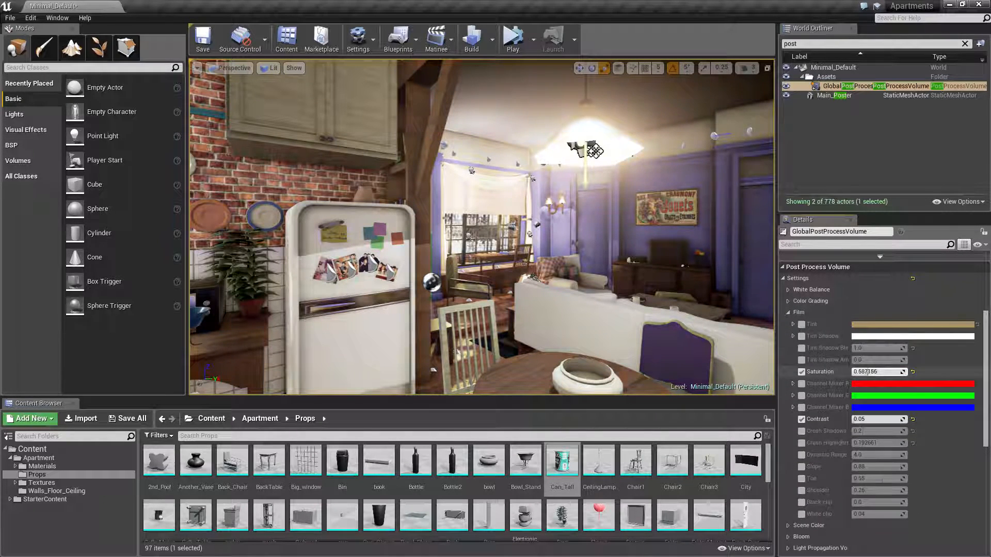
{"action": "left_click", "coordinate": [802, 371]}
Lower the Film Contrast and raise it to 1.0, viewing the apartment at each extreme.
{"action": "left_click_drag", "start_coordinate": [877, 420], "coordinate": [867, 420]}
{"action": "right_click_drag", "start_coordinate": [645, 279], "coordinate": [594, 307]}
{"action": "left_click_drag", "start_coordinate": [866, 419], "coordinate": [901, 419]}
{"action": "right_click_drag", "start_coordinate": [645, 304], "coordinate": [759, 297]}
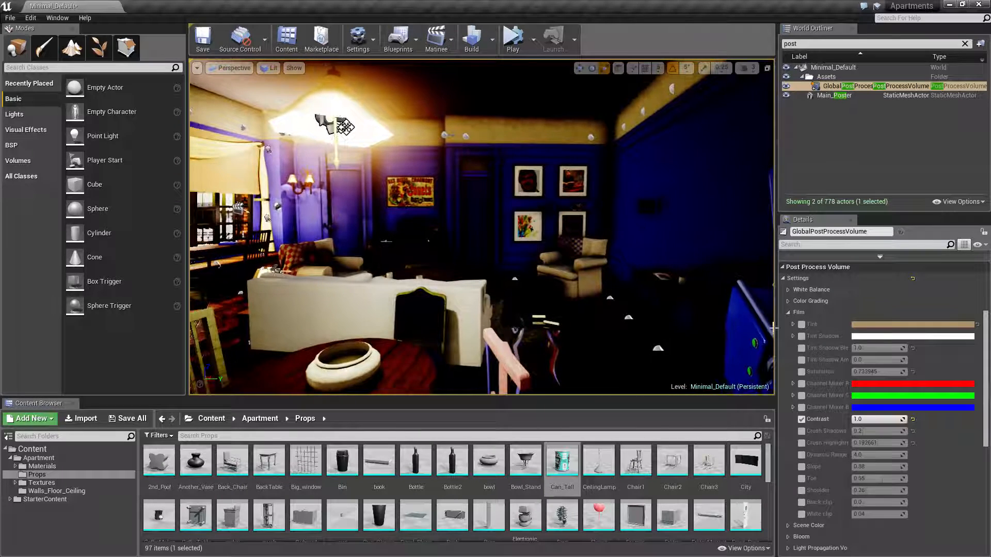
Expand the Color Grading settings for comparison and set the Film Contrast to 0.05.
{"action": "left_click", "coordinate": [788, 300]}
{"action": "left_click_drag", "start_coordinate": [872, 327], "coordinate": [959, 326]}
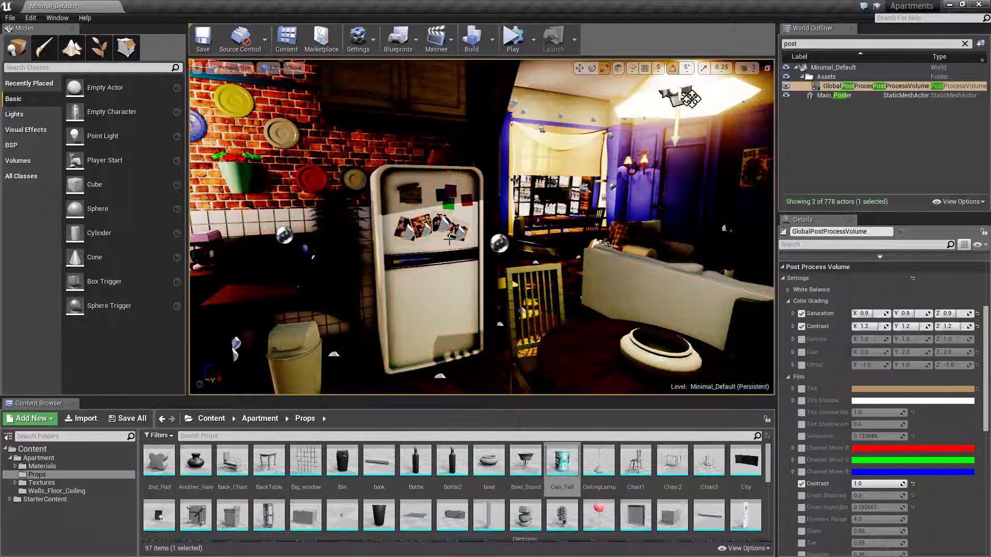
{"action": "scroll", "coordinate": [878, 469], "scroll_direction": "down", "scroll_amount": 2}
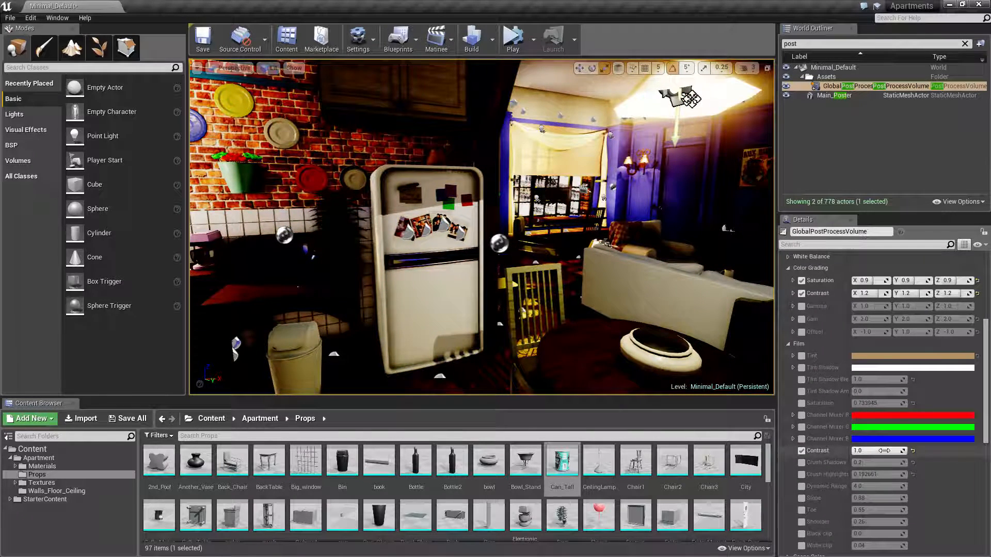
{"action": "left_click_drag", "start_coordinate": [877, 451], "coordinate": [870, 452]}
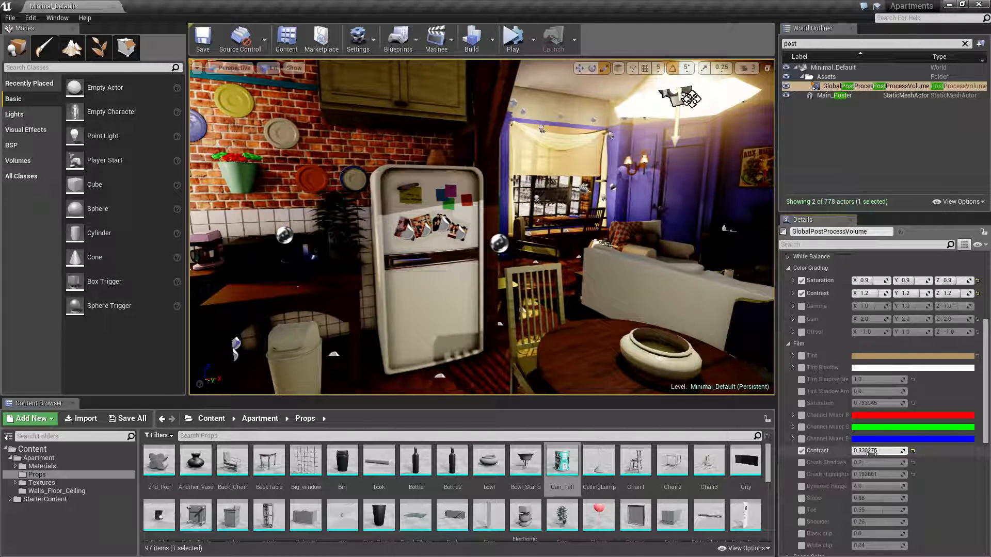
{"action": "left_click", "coordinate": [871, 452]}
{"action": "type", "text": "0.5"}
{"action": "key", "text": "Return"}
{"action": "type", "text": "0.05"}
{"action": "key", "text": "Return"}
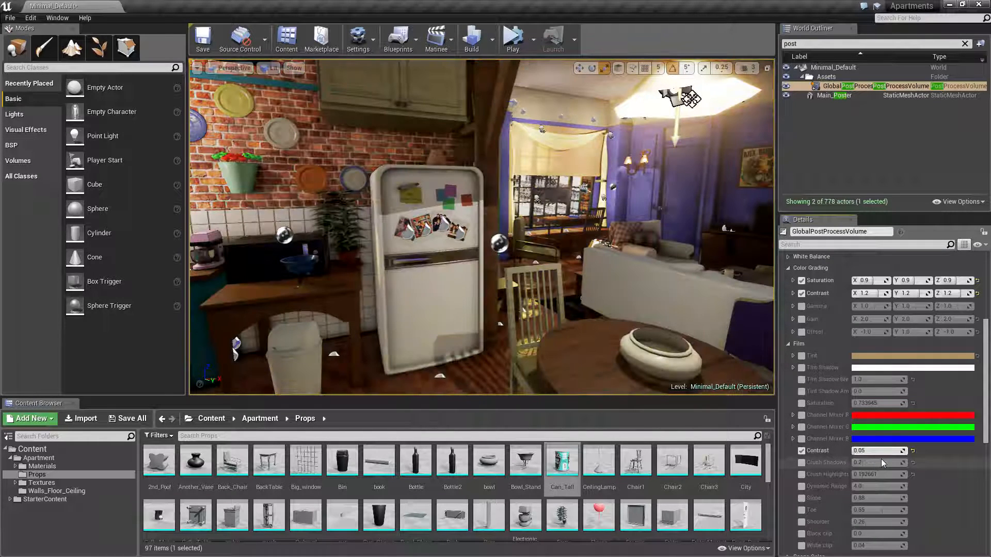
{"action": "right_click_drag", "start_coordinate": [531, 262], "coordinate": [501, 269]}
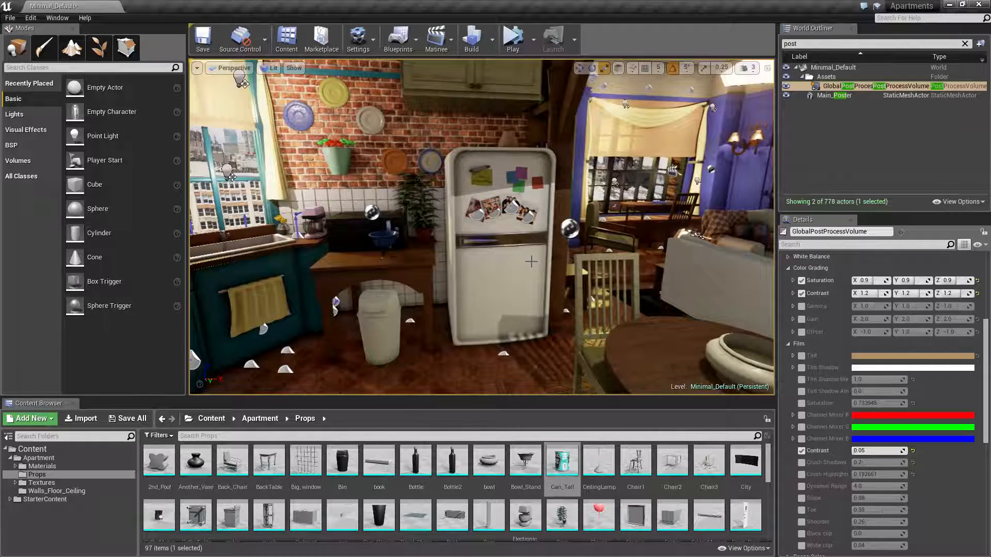